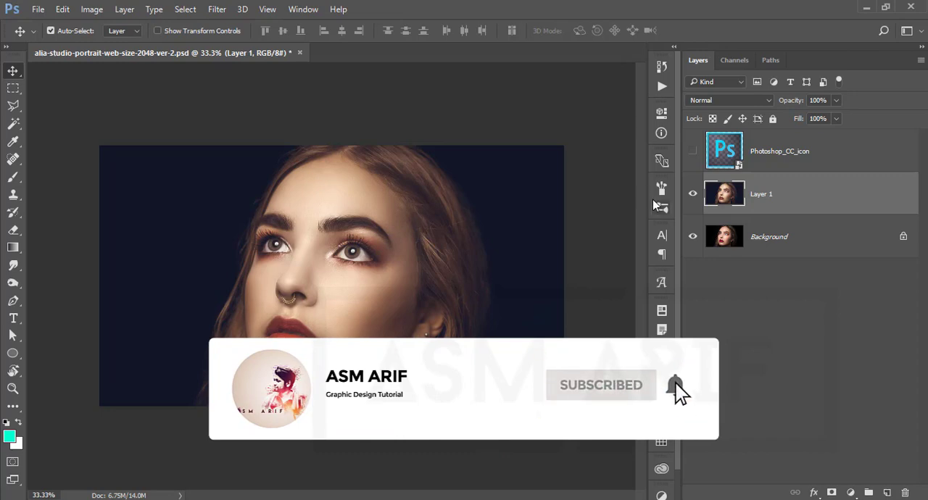
Open the image alia-studio-portrait-web-size-2048-ver-2.jpg from the 20-07-19 folder.
{"action": "left_click", "coordinate": [100, 87]}
{"action": "left_click", "coordinate": [38, 9]}
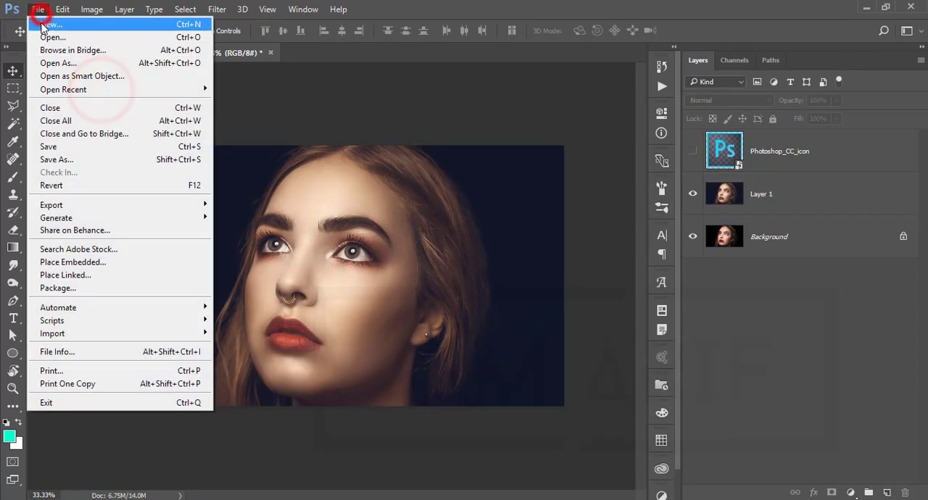
{"action": "left_click", "coordinate": [45, 38]}
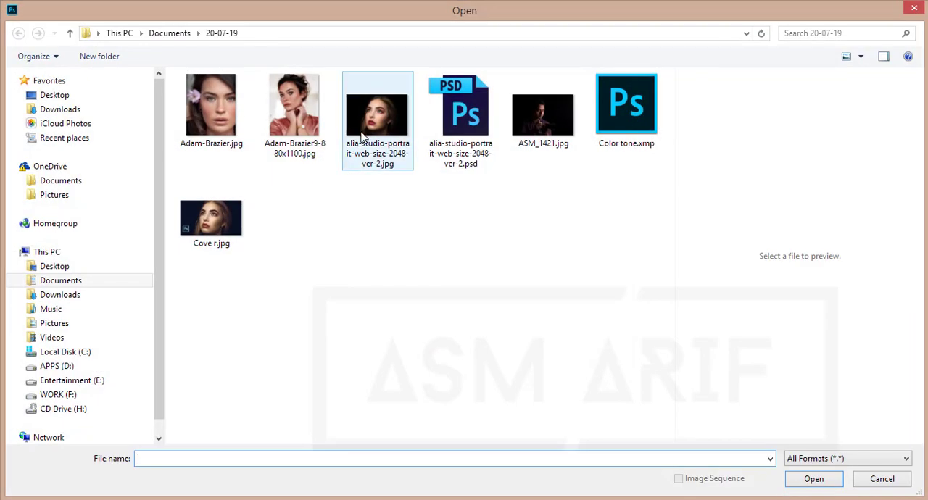
{"action": "left_click", "coordinate": [367, 134]}
{"action": "double_click", "coordinate": [366, 134]}
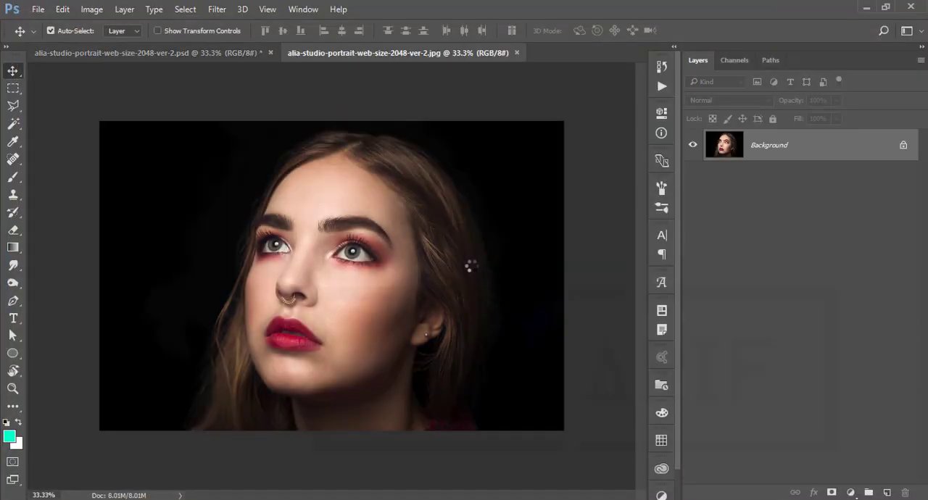
Duplicate the background portrait onto a new layer and keep the copy visible.
{"action": "left_click", "coordinate": [62, 94]}
{"action": "key", "text": "ctrl"}
{"action": "key", "text": "ctrl+j"}
{"action": "left_click", "coordinate": [697, 150]}
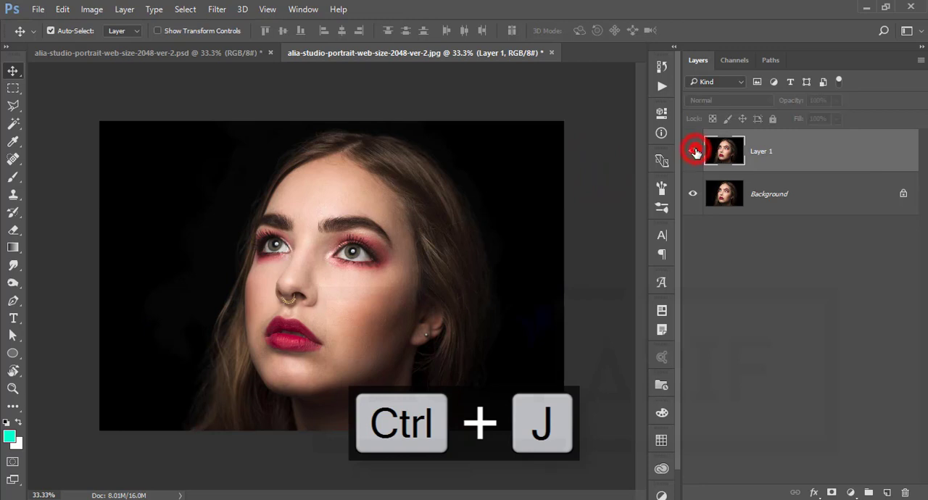
{"action": "left_click", "coordinate": [796, 150]}
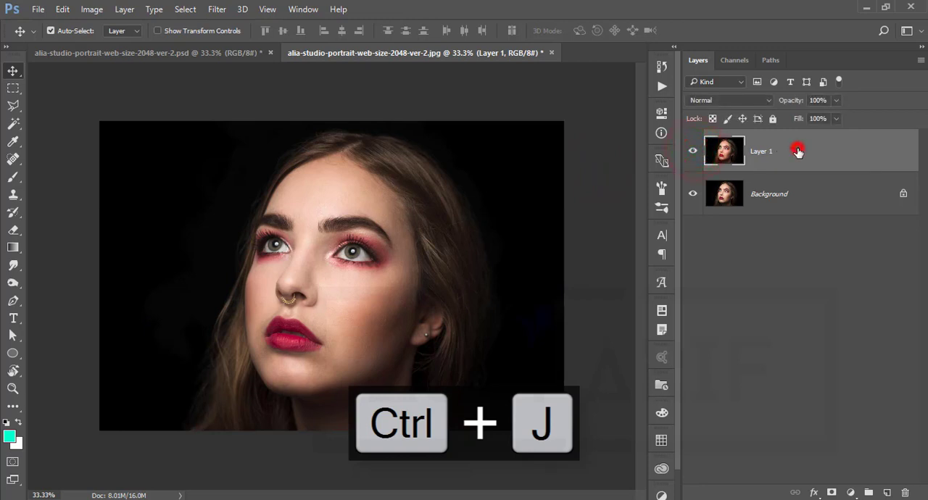
Rename the duplicated portrait layer as main.
{"action": "left_click", "coordinate": [801, 203]}
{"action": "left_click", "coordinate": [801, 151]}
{"action": "double_click", "coordinate": [769, 151]}
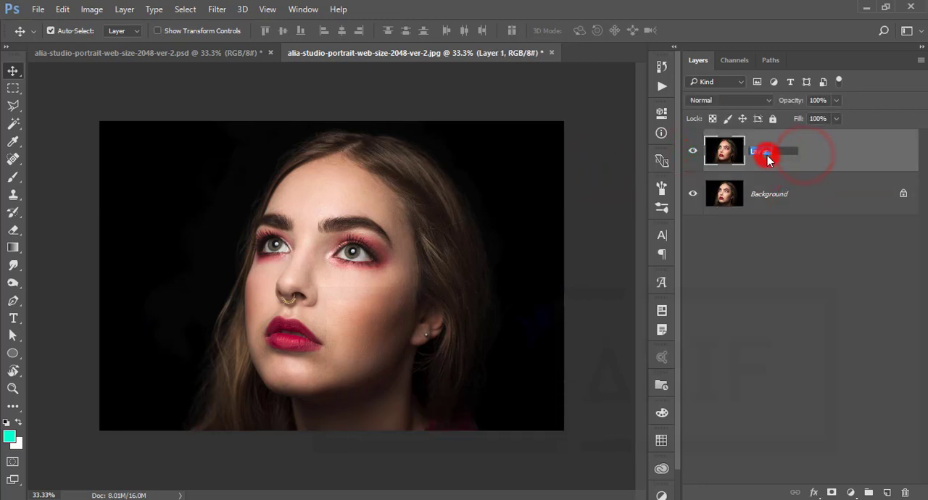
{"action": "type", "text": "main"}
{"action": "key", "text": "Return"}
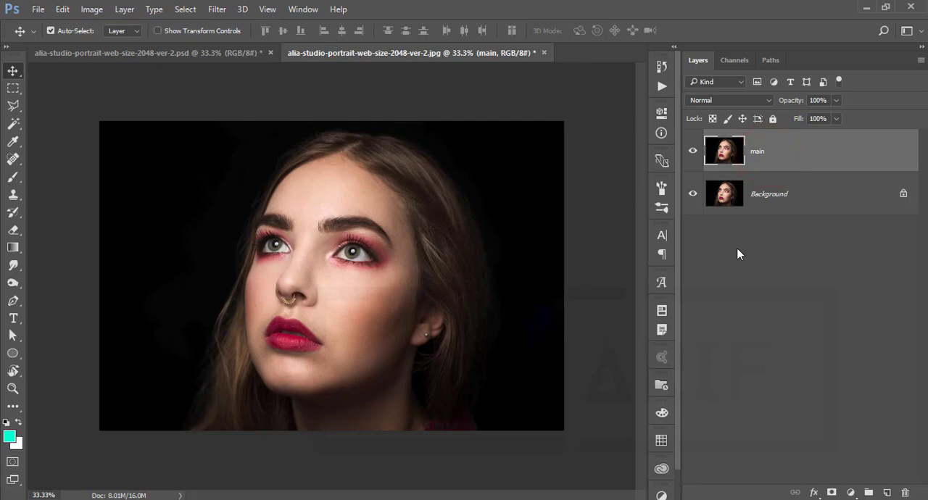
Open the Camera Raw Filter for the main layer.
{"action": "left_click", "coordinate": [219, 11]}
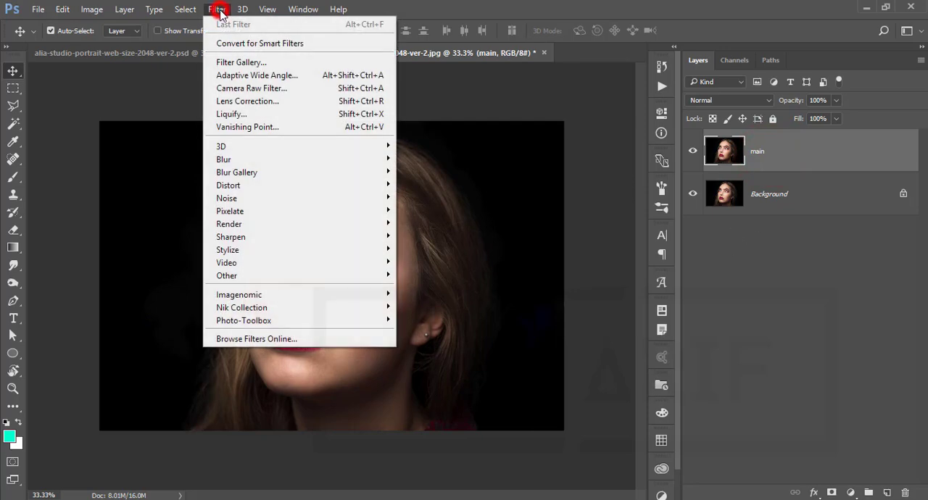
{"action": "left_click", "coordinate": [230, 88]}
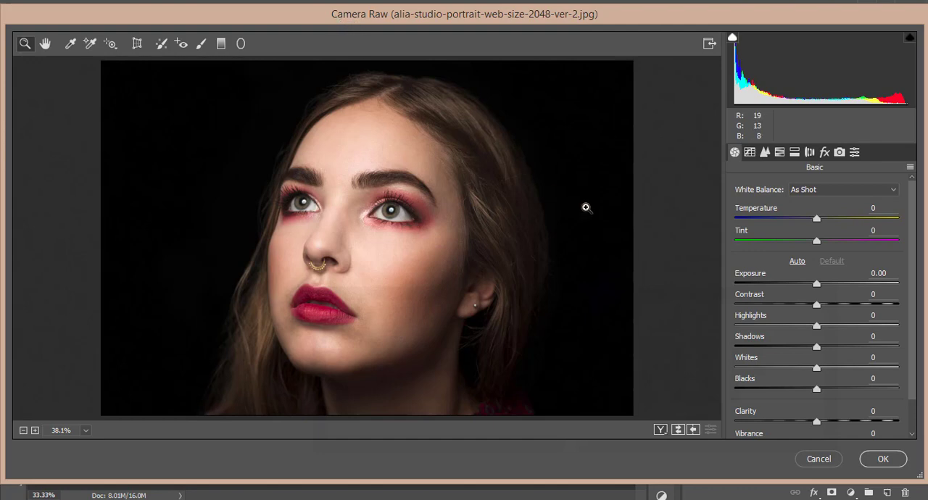
{"action": "left_click", "coordinate": [607, 20]}
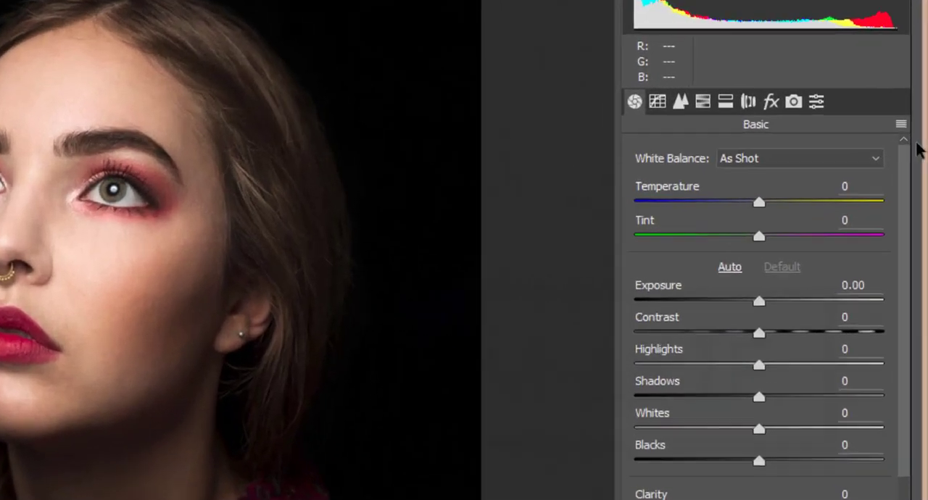
Load the Camera Raw settings file Color tone.xmp from the 20-07-19 folder.
{"action": "left_click", "coordinate": [910, 166]}
{"action": "left_click", "coordinate": [697, 362]}
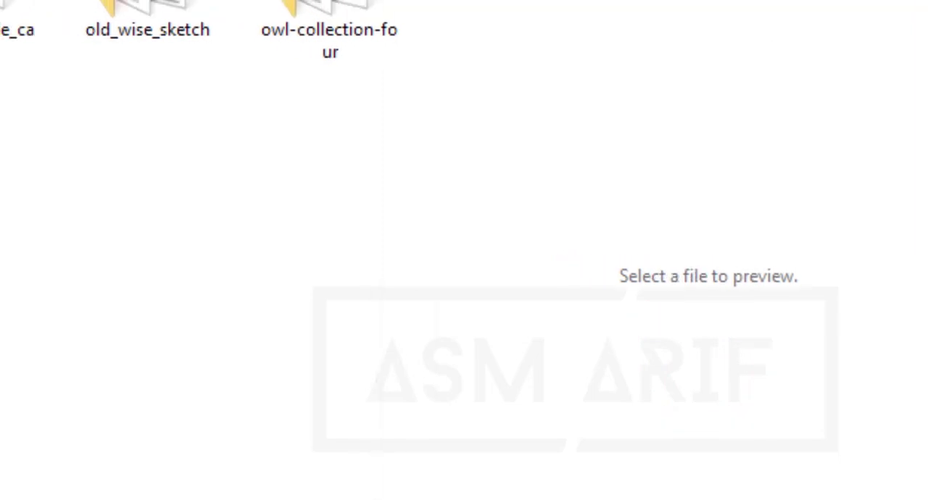
{"action": "double_click", "coordinate": [159, 196]}
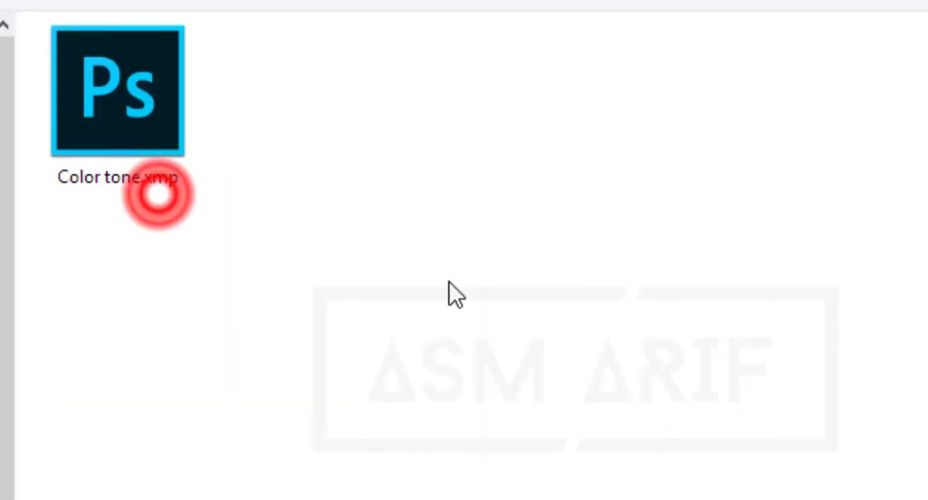
{"action": "left_click", "coordinate": [118, 103]}
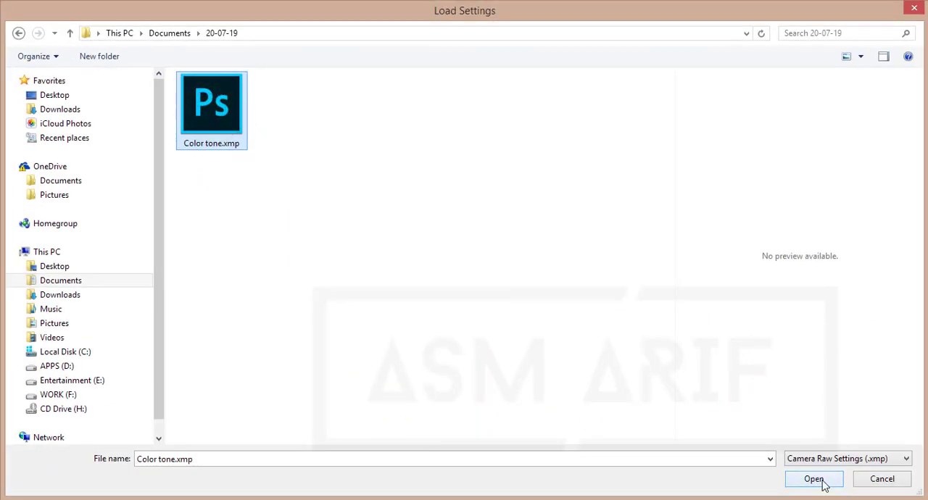
{"action": "left_click", "coordinate": [820, 482]}
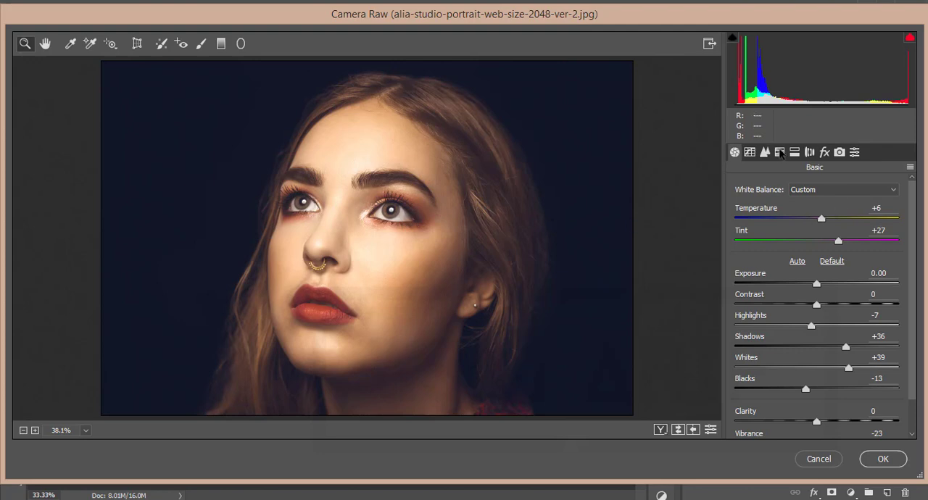
Lower the Oranges saturation to -20 in the HSL adjustments.
{"action": "left_click", "coordinate": [780, 152]}
{"action": "left_click", "coordinate": [786, 210]}
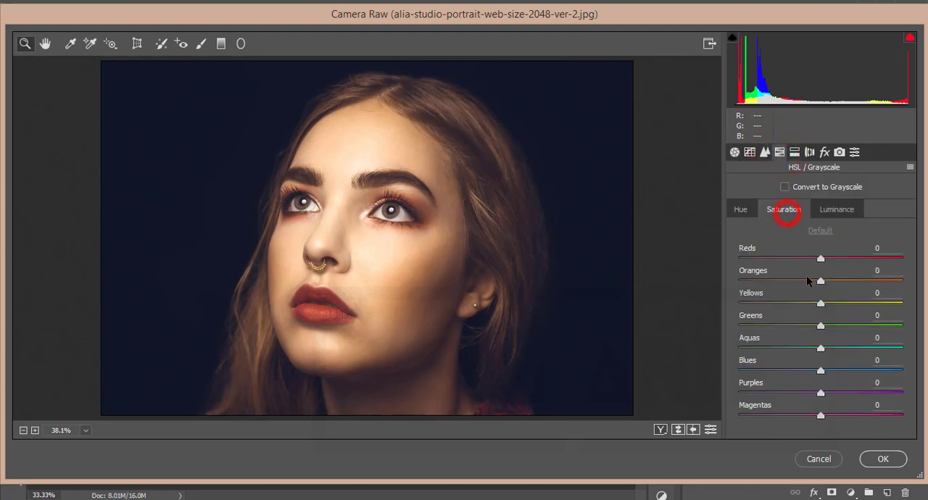
{"action": "left_click", "coordinate": [807, 282]}
{"action": "left_click_drag", "start_coordinate": [807, 282], "coordinate": [804, 284]}
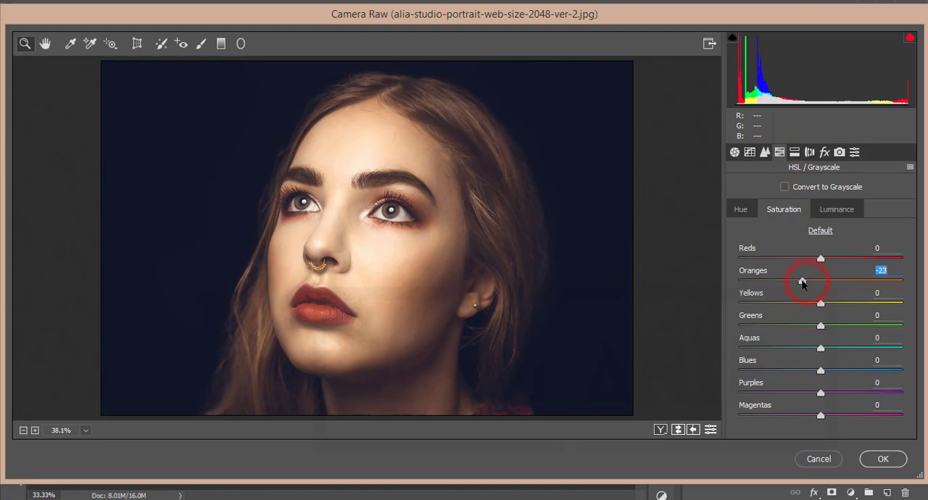
Lower the Reds luminance to -9 in the HSL adjustments.
{"action": "left_click", "coordinate": [837, 209]}
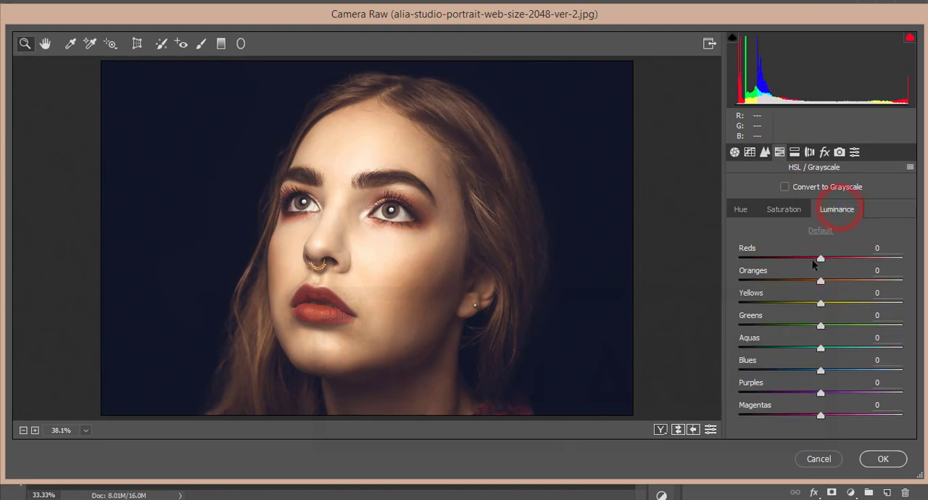
{"action": "left_click_drag", "start_coordinate": [813, 263], "coordinate": [808, 260]}
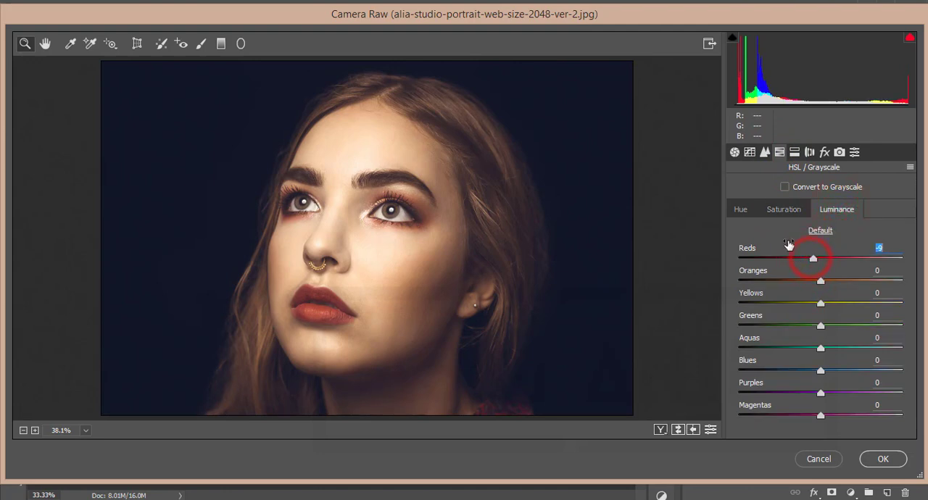
{"action": "left_click", "coordinate": [741, 210]}
Review the Basic adjustment values, from Temperature, Tint and Exposure through the tonal settings to Clarity and Vibrance.
{"action": "left_click", "coordinate": [735, 152]}
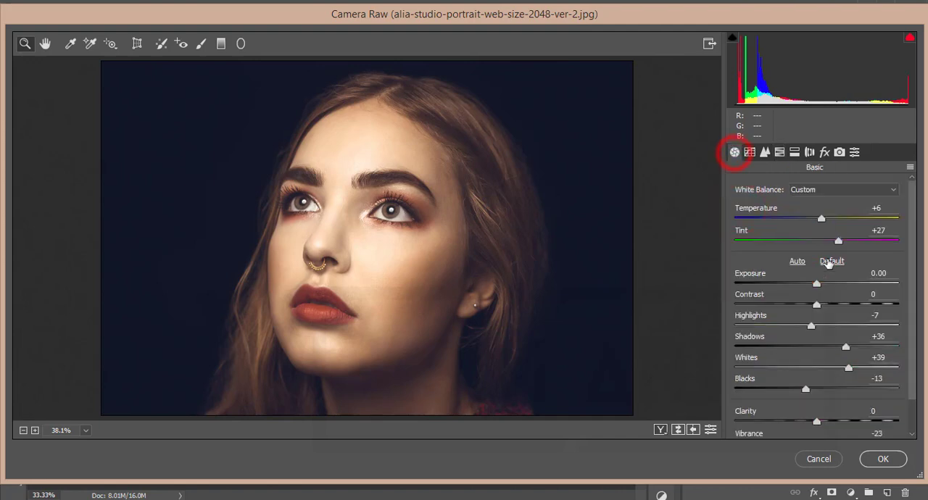
{"action": "scroll", "coordinate": [831, 261], "scroll_direction": "down", "scroll_amount": 3}
{"action": "scroll", "coordinate": [855, 320], "scroll_direction": "up", "scroll_amount": 2}
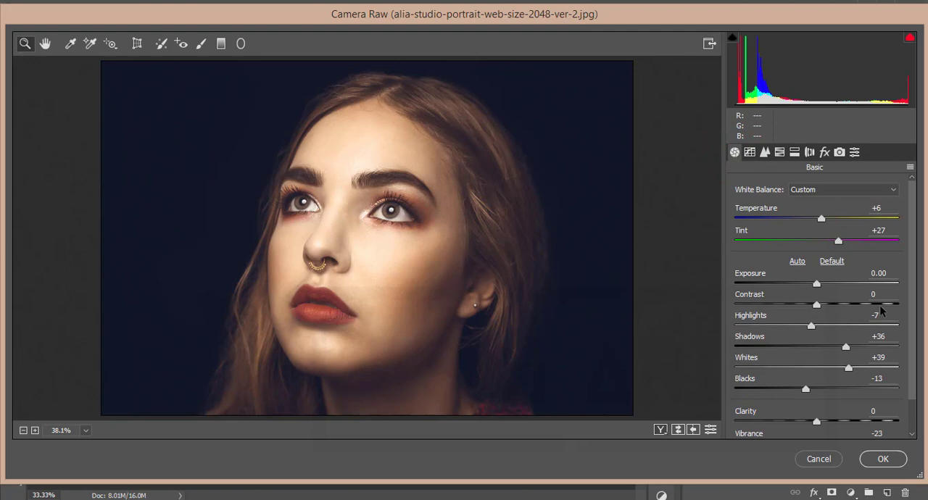
{"action": "left_click", "coordinate": [886, 208]}
{"action": "left_click", "coordinate": [886, 231]}
{"action": "left_click", "coordinate": [891, 275]}
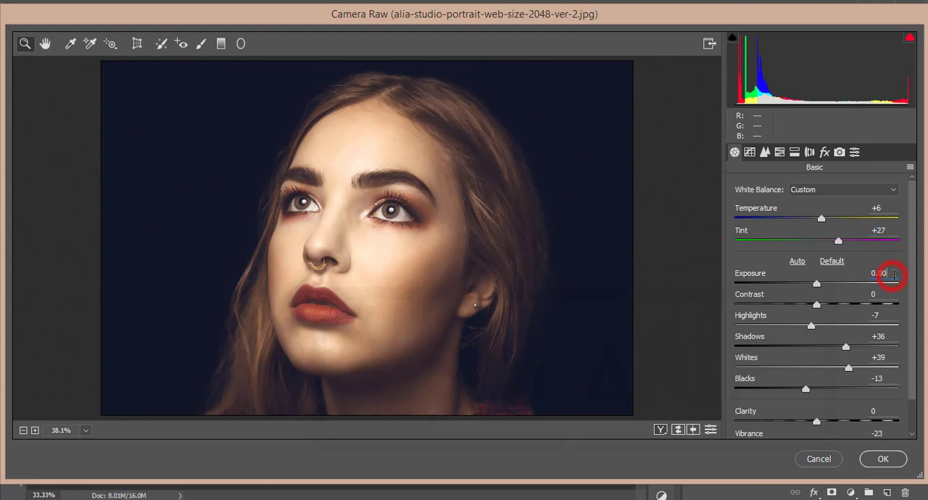
{"action": "scroll", "coordinate": [893, 300], "scroll_direction": "down", "scroll_amount": 1}
{"action": "scroll", "coordinate": [894, 299], "scroll_direction": "down", "scroll_amount": 1}
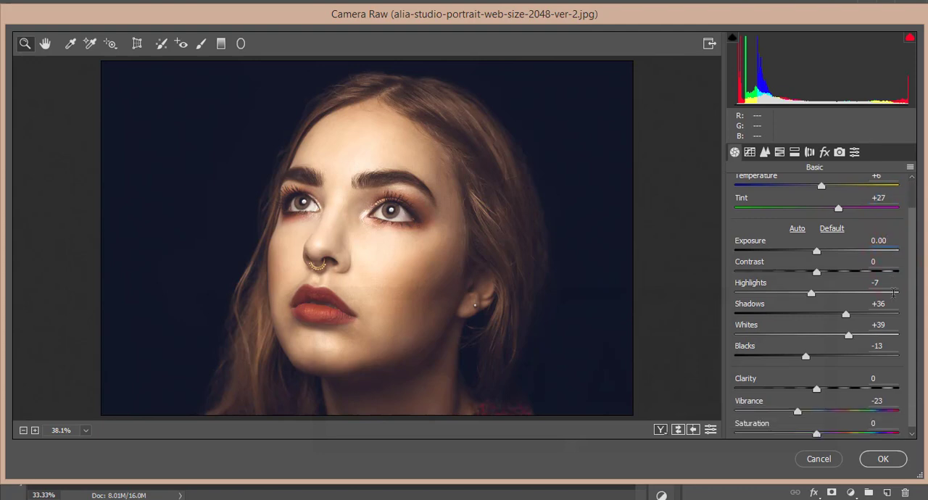
{"action": "left_click", "coordinate": [876, 276]}
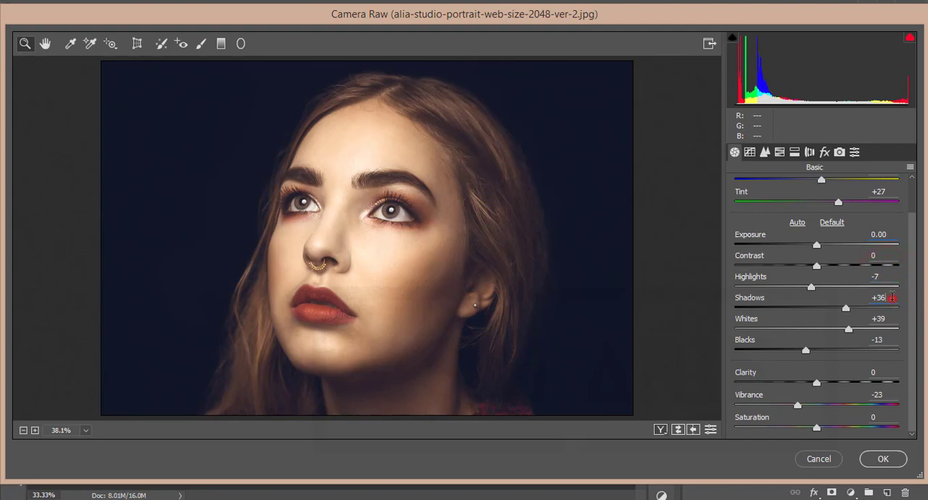
{"action": "left_click", "coordinate": [890, 297]}
{"action": "left_click", "coordinate": [885, 320]}
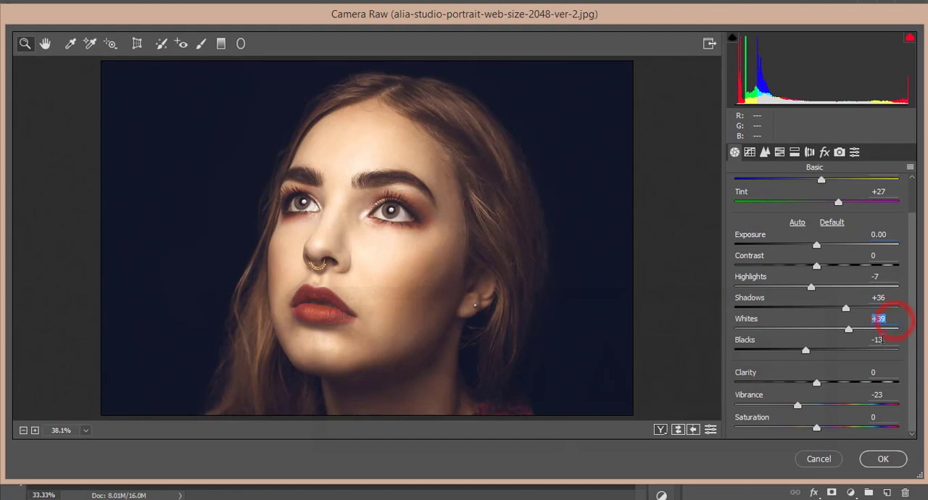
{"action": "left_click", "coordinate": [886, 341]}
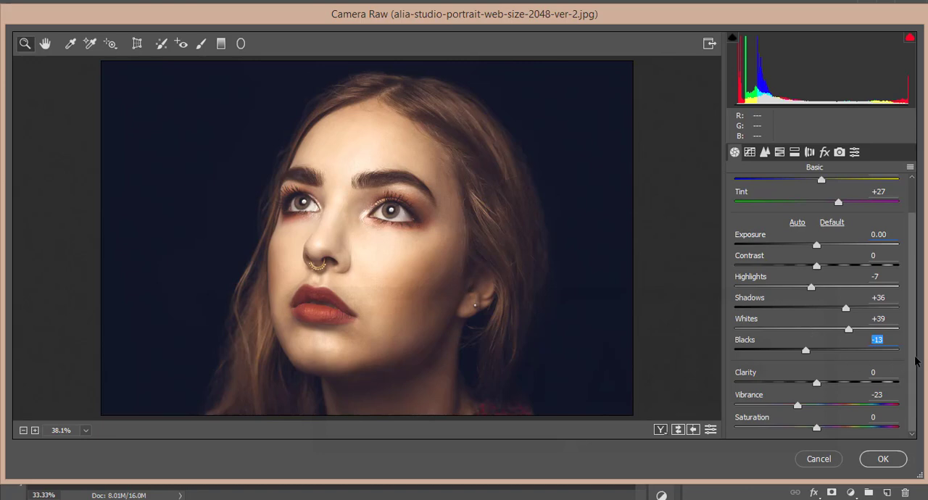
{"action": "left_click", "coordinate": [884, 372]}
{"action": "left_click", "coordinate": [890, 395]}
Inspect the point tone curve of the Blue, Green, Red and RGB channels.
{"action": "left_click", "coordinate": [750, 152]}
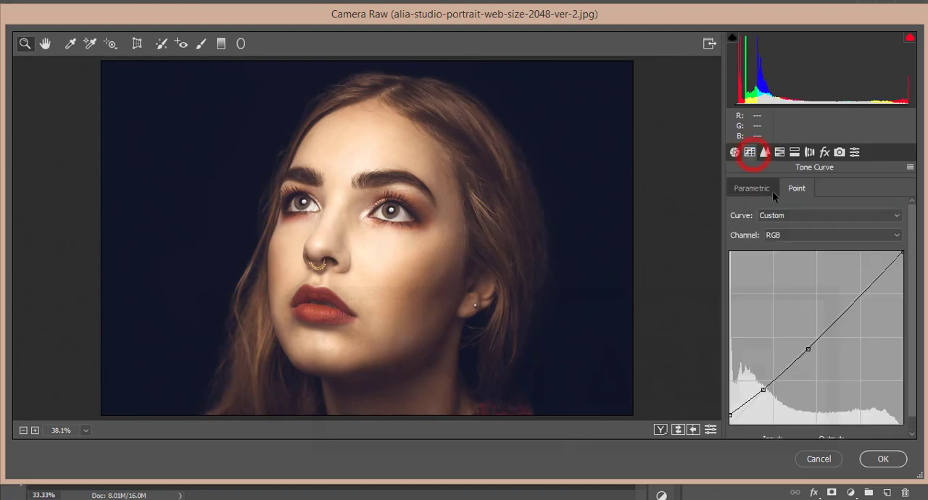
{"action": "left_click", "coordinate": [771, 234]}
{"action": "left_click", "coordinate": [773, 279]}
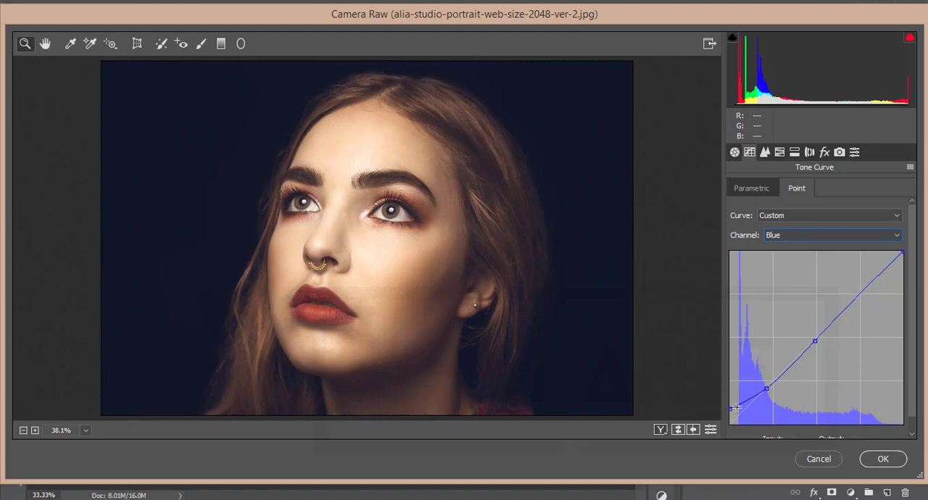
{"action": "left_click", "coordinate": [783, 238]}
{"action": "left_click", "coordinate": [785, 269]}
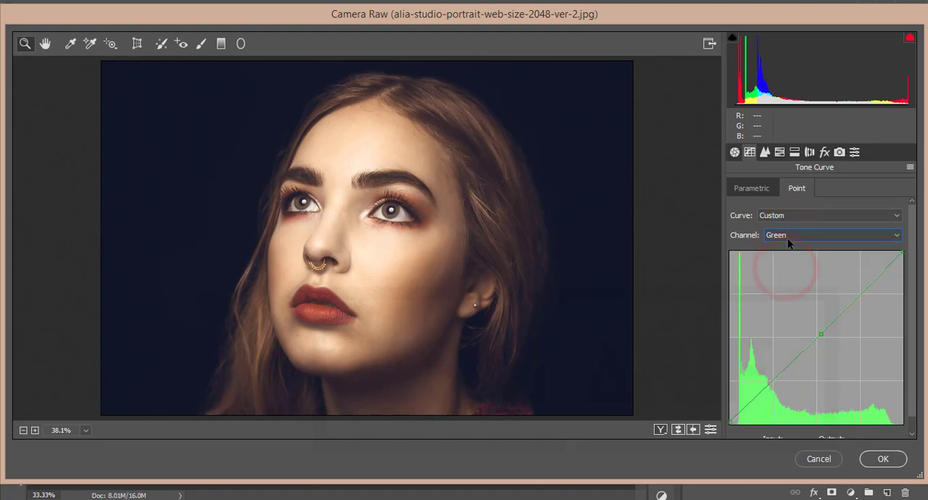
{"action": "left_click", "coordinate": [790, 236]}
{"action": "left_click", "coordinate": [786, 258]}
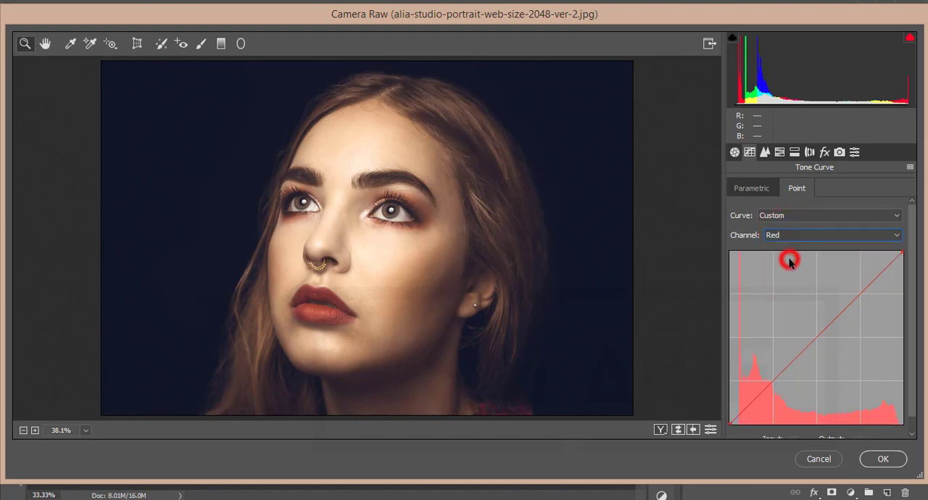
{"action": "left_click", "coordinate": [790, 238]}
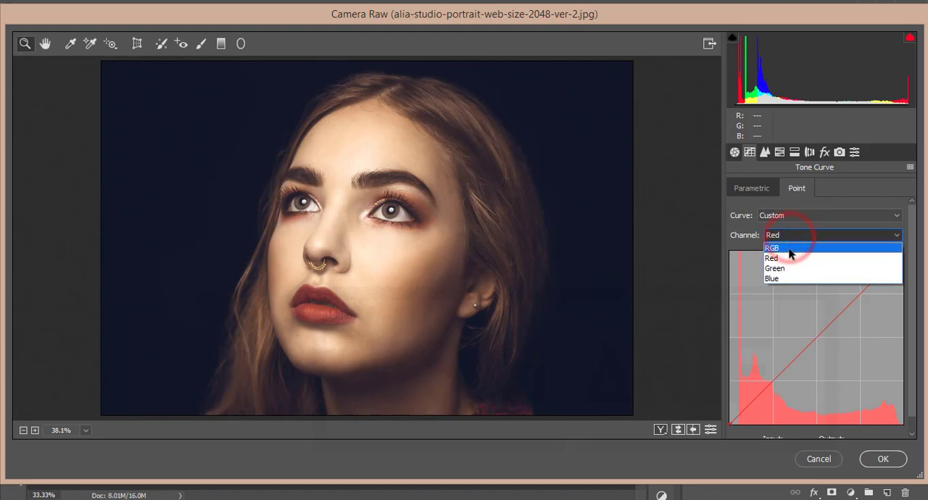
{"action": "left_click", "coordinate": [789, 246]}
{"action": "left_click", "coordinate": [808, 349]}
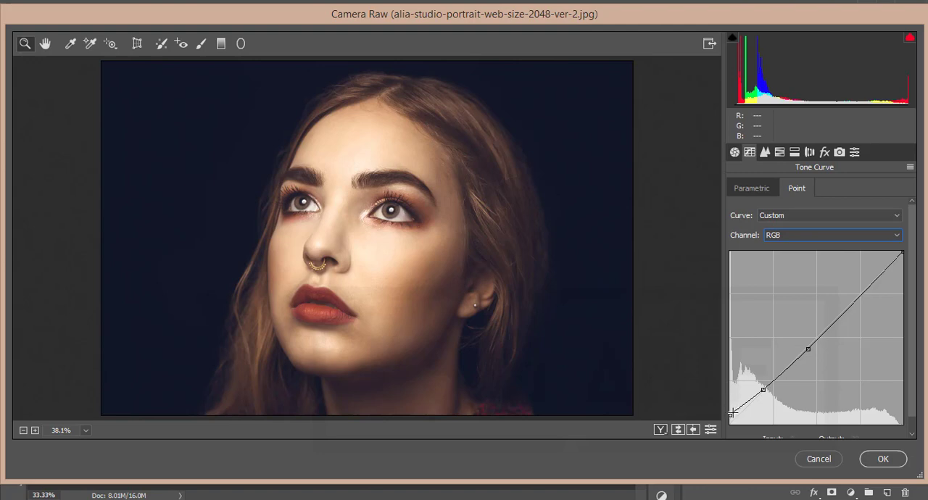
Review the Sharpening and Noise Reduction values in the Detail settings.
{"action": "left_click", "coordinate": [767, 153]}
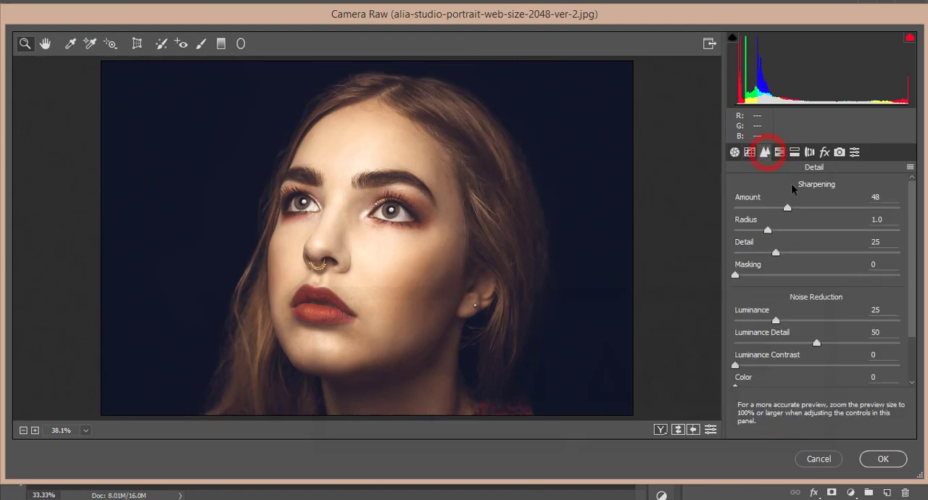
{"action": "left_click", "coordinate": [888, 199]}
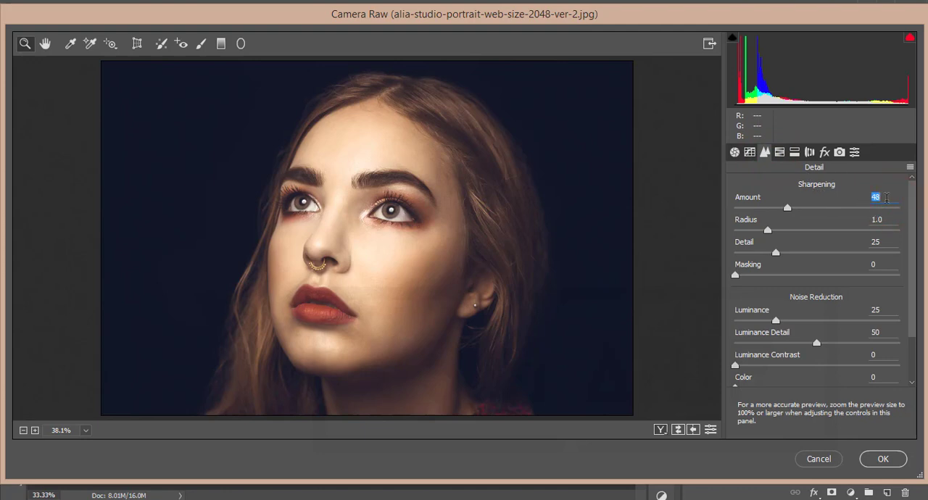
{"action": "left_click", "coordinate": [890, 220]}
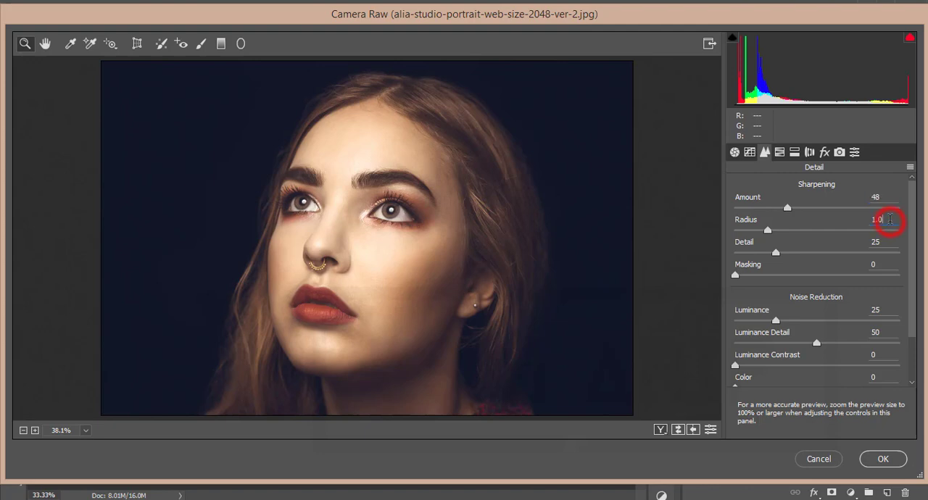
{"action": "left_click", "coordinate": [889, 242]}
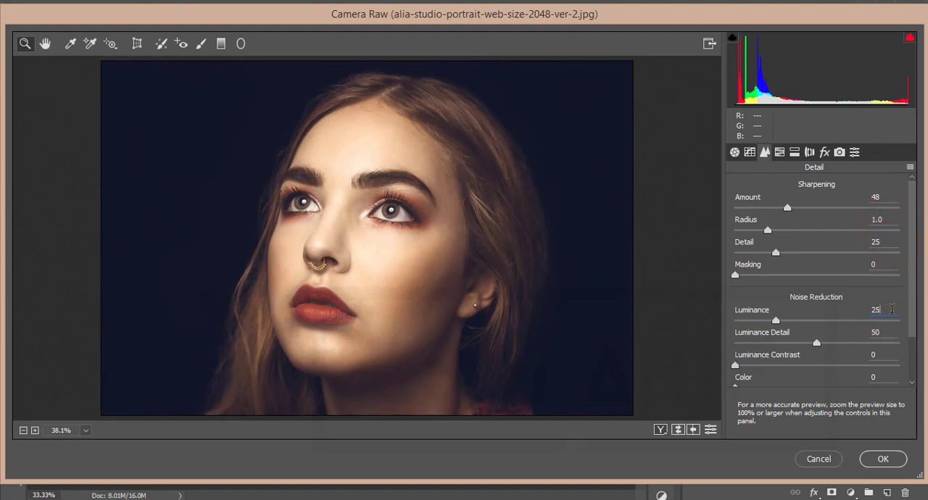
{"action": "key", "text": "Tab"}
{"action": "left_click", "coordinate": [869, 332]}
Review the Hue, Saturation and Luminance values of each color range in the HSL adjustments.
{"action": "left_click", "coordinate": [780, 152]}
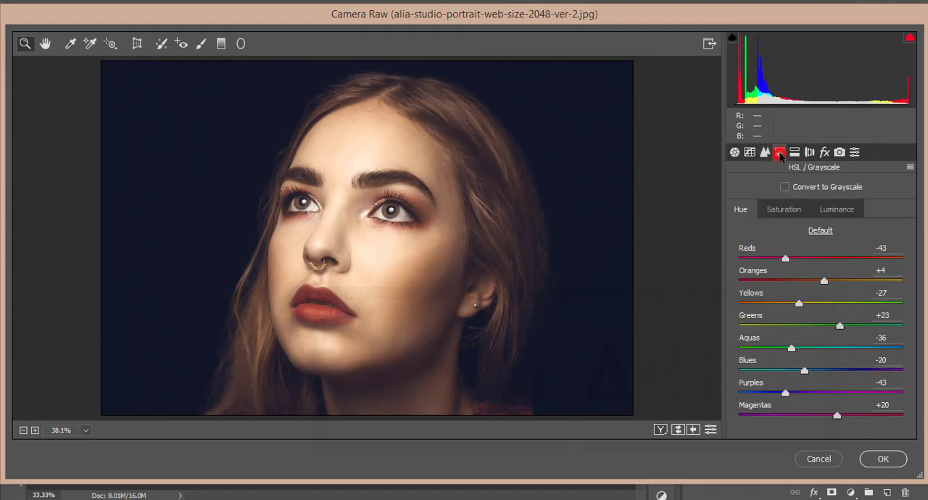
{"action": "left_click", "coordinate": [783, 210]}
{"action": "left_click", "coordinate": [747, 209]}
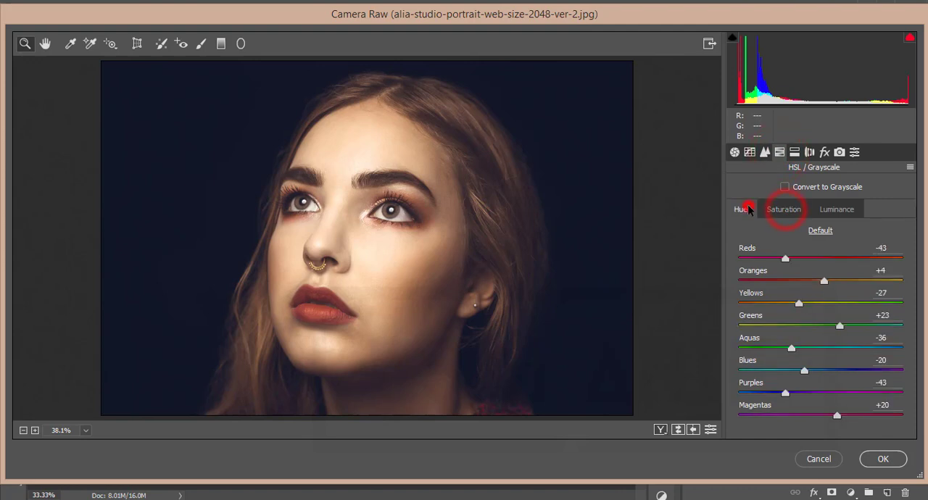
{"action": "left_click", "coordinate": [882, 248]}
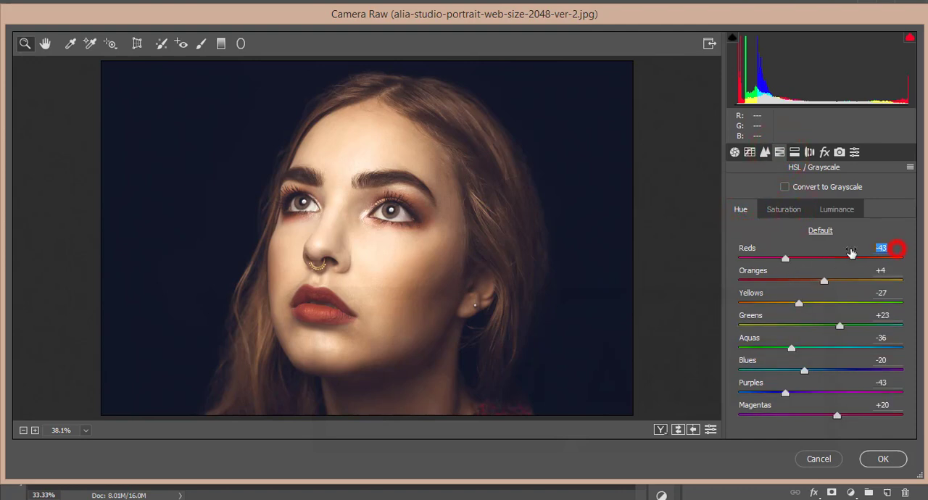
{"action": "left_click", "coordinate": [891, 271]}
{"action": "left_click", "coordinate": [895, 293]}
{"action": "left_click", "coordinate": [897, 315]}
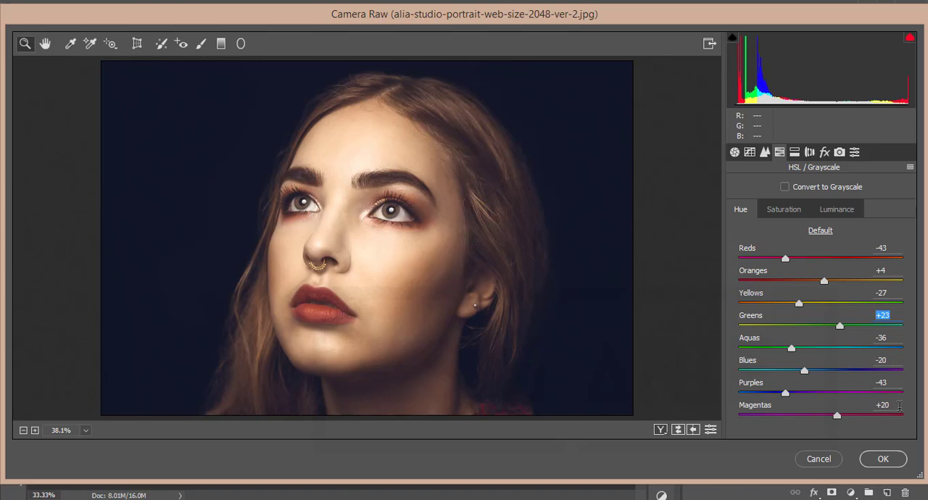
{"action": "left_click", "coordinate": [899, 406]}
{"action": "left_click", "coordinate": [782, 210]}
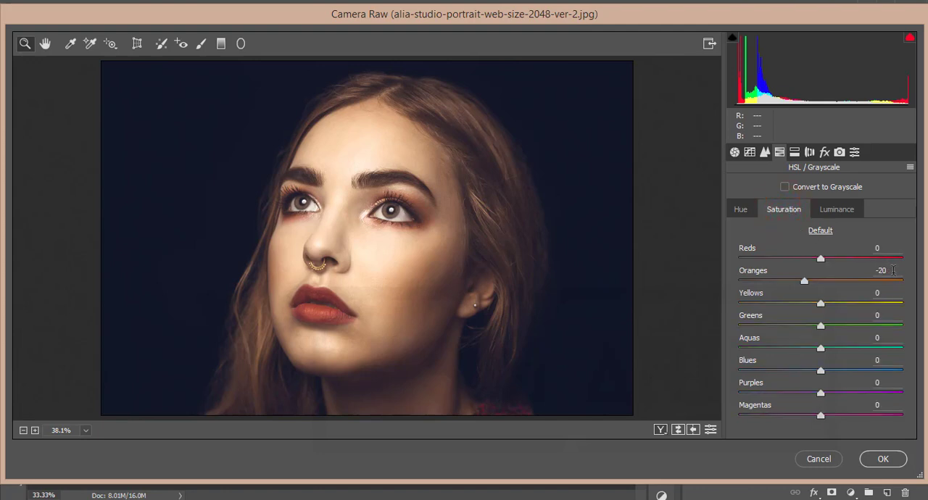
{"action": "left_click", "coordinate": [837, 210]}
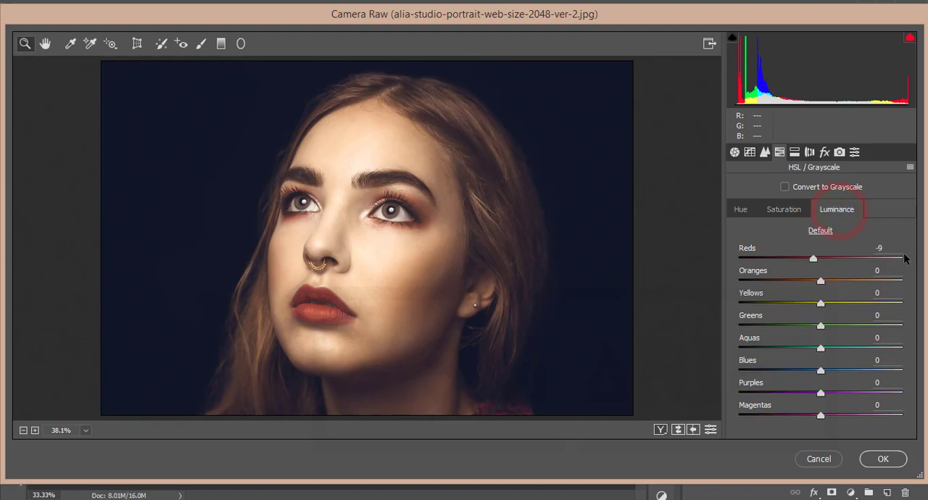
Review the Split Toning hue and saturation values, the Lens Corrections and the Effects settings.
{"action": "left_click", "coordinate": [796, 154]}
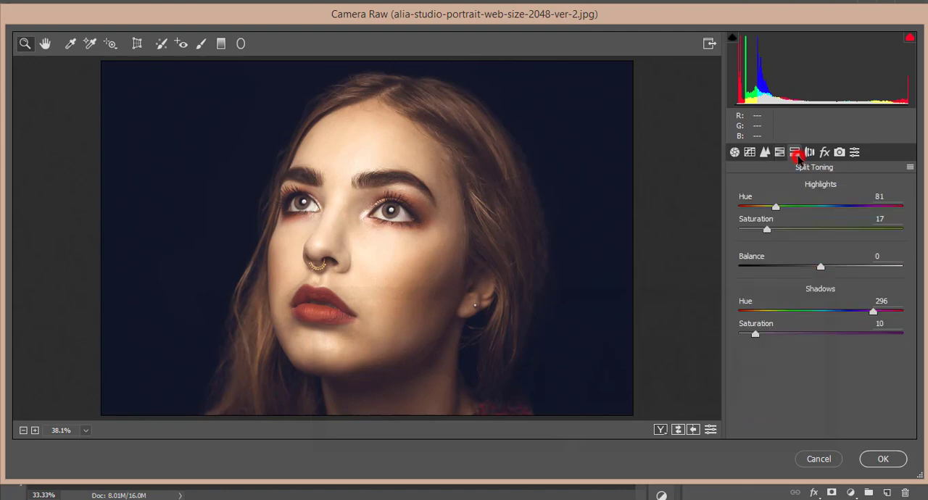
{"action": "left_click", "coordinate": [897, 197]}
{"action": "left_click", "coordinate": [809, 152]}
{"action": "left_click", "coordinate": [824, 151]}
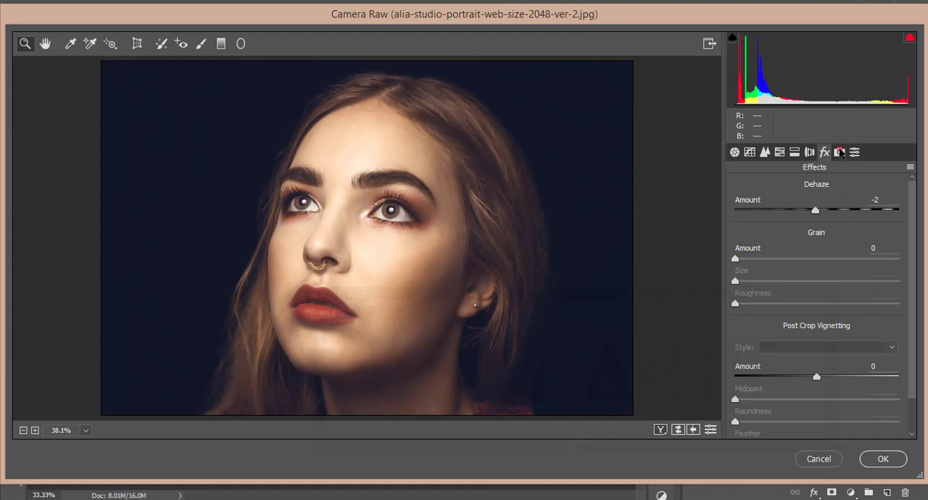
Review the Camera Calibration values for the Red, Green and Blue Primary hue and saturation.
{"action": "left_click", "coordinate": [839, 152]}
{"action": "scroll", "coordinate": [870, 312], "scroll_direction": "down", "scroll_amount": 1}
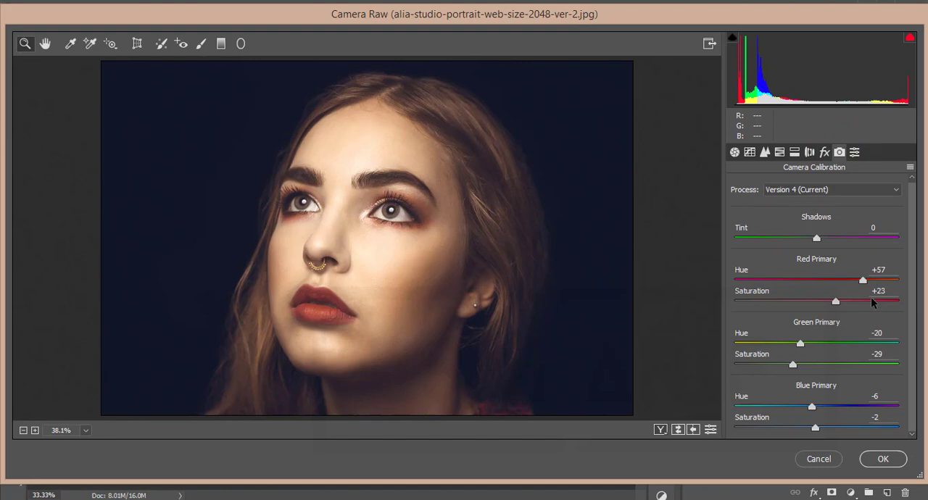
{"action": "left_click", "coordinate": [888, 270]}
{"action": "left_click", "coordinate": [889, 332]}
{"action": "double_click", "coordinate": [887, 397]}
{"action": "double_click", "coordinate": [876, 418]}
Check the Presets and Basic settings once more and apply the Camera Raw adjustments to the main layer.
{"action": "left_click", "coordinate": [854, 151]}
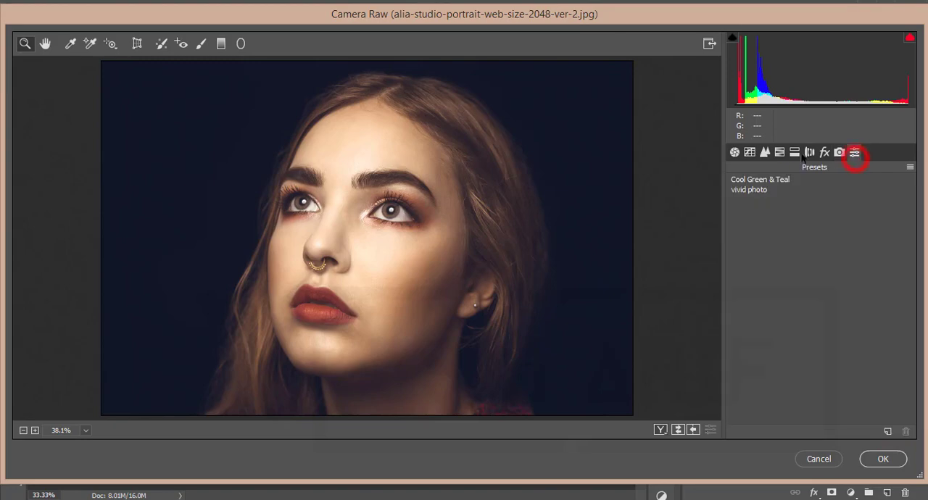
{"action": "left_click", "coordinate": [734, 152]}
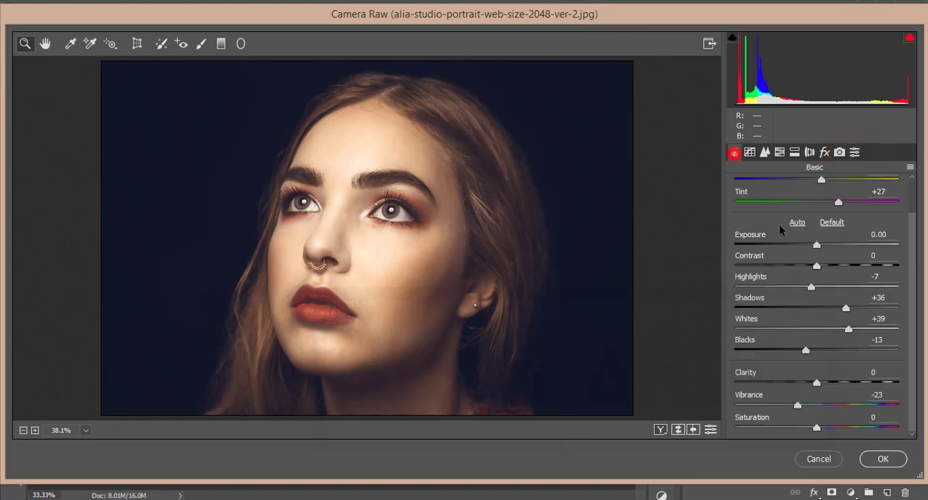
{"action": "left_click", "coordinate": [888, 460]}
{"action": "scroll", "coordinate": [379, 317], "scroll_direction": "up", "scroll_amount": 5}
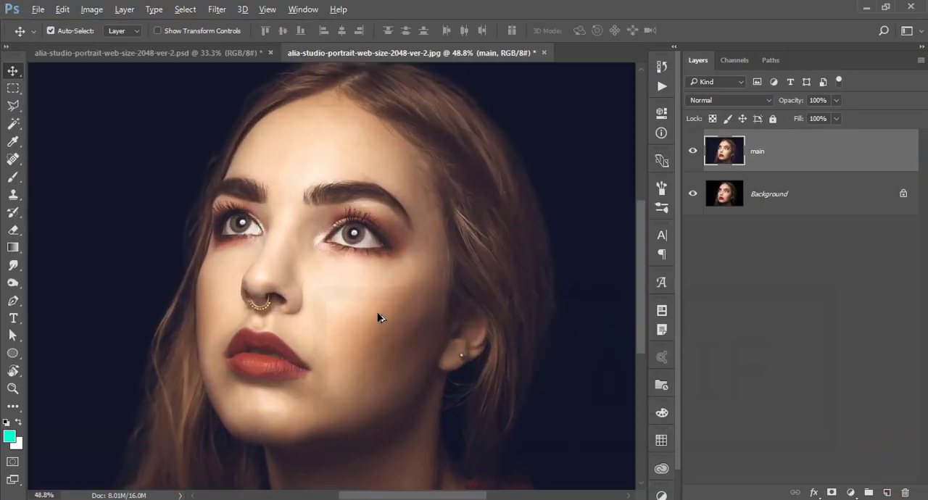
{"action": "scroll", "coordinate": [379, 317], "scroll_direction": "down", "scroll_amount": 4}
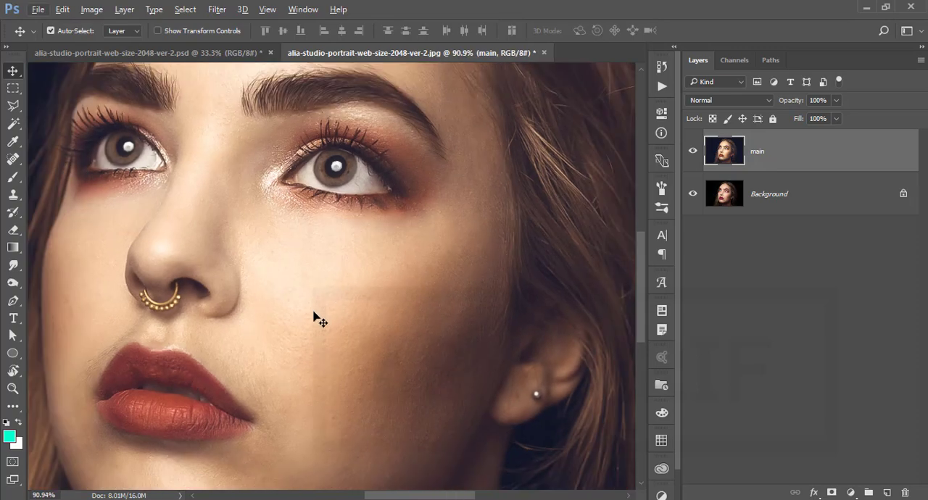
{"action": "scroll", "coordinate": [403, 322], "scroll_direction": "down", "scroll_amount": 2}
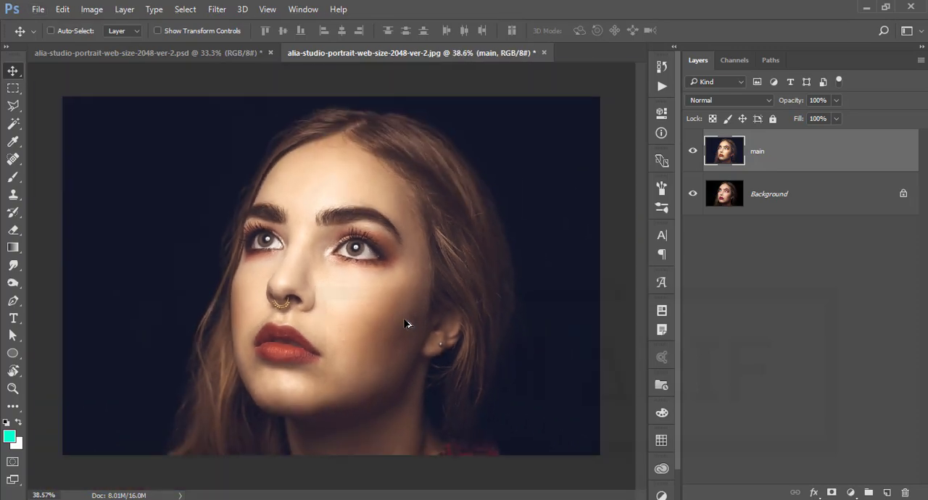
Open the Photo-Toolbox SkinFiner filter for the main layer.
{"action": "key", "text": "ctrl"}
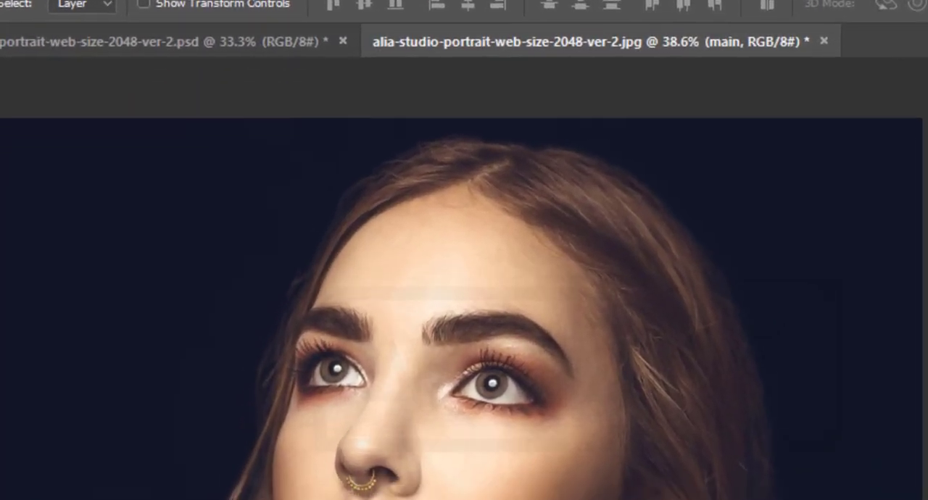
{"action": "left_click", "coordinate": [250, 1]}
{"action": "mouse_move", "coordinate": [380, 352]}
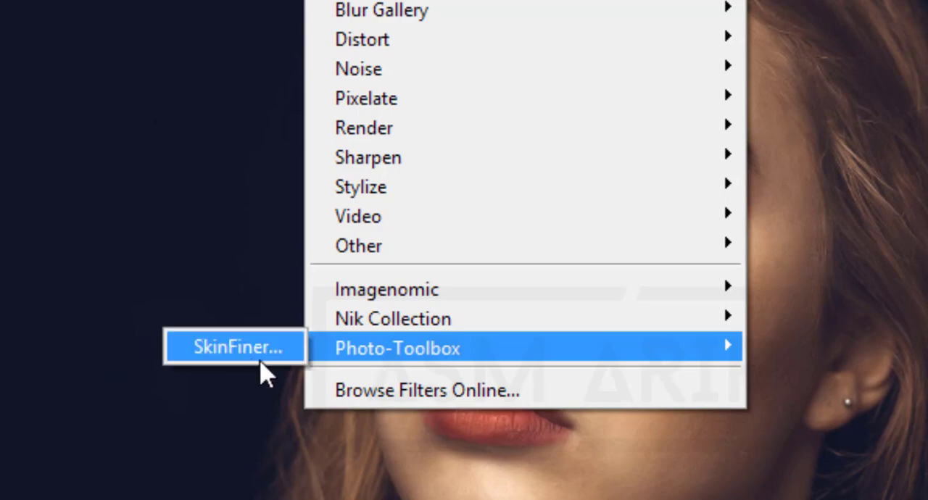
{"action": "left_click", "coordinate": [251, 355]}
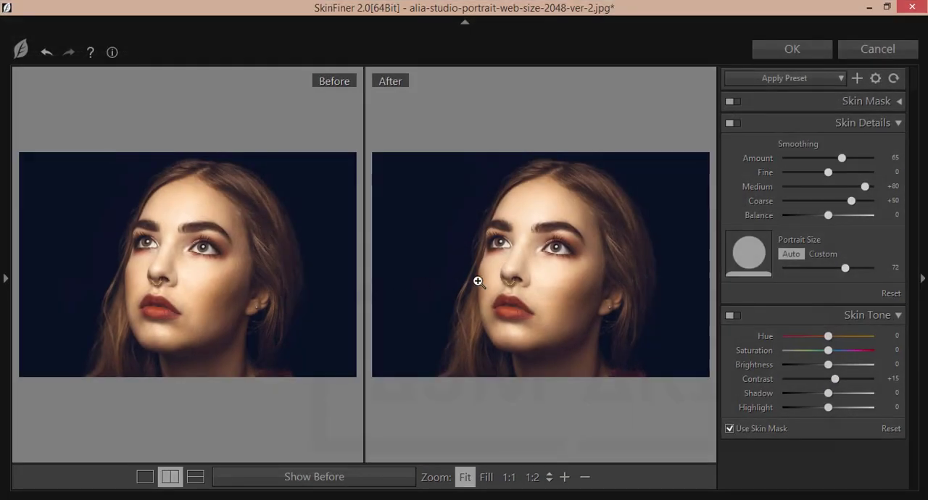
Set the skin smoothing Amount to 76 and Fine to +18, adjust the Skin Tone values, and apply the filter.
{"action": "left_click", "coordinate": [549, 266]}
{"action": "scroll", "coordinate": [553, 283], "scroll_direction": "down", "scroll_amount": 1}
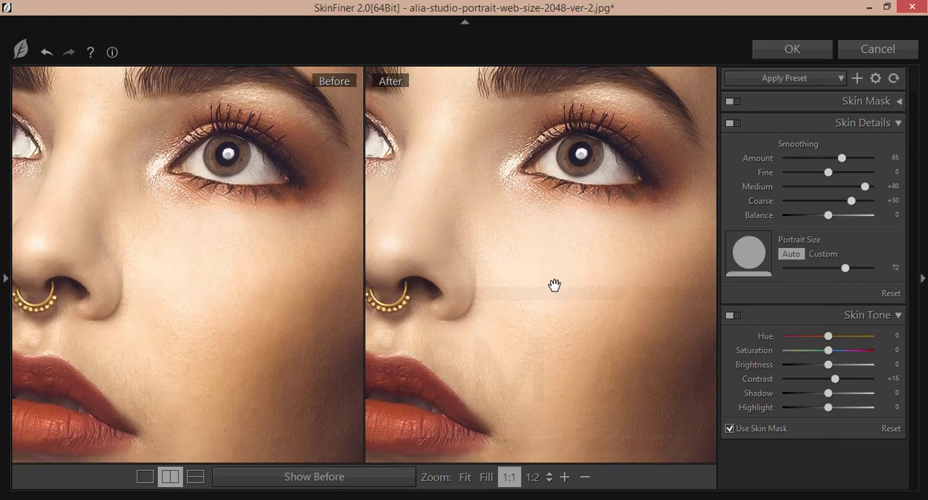
{"action": "scroll", "coordinate": [553, 283], "scroll_direction": "down", "scroll_amount": 2}
{"action": "scroll", "coordinate": [578, 292], "scroll_direction": "up", "scroll_amount": 1}
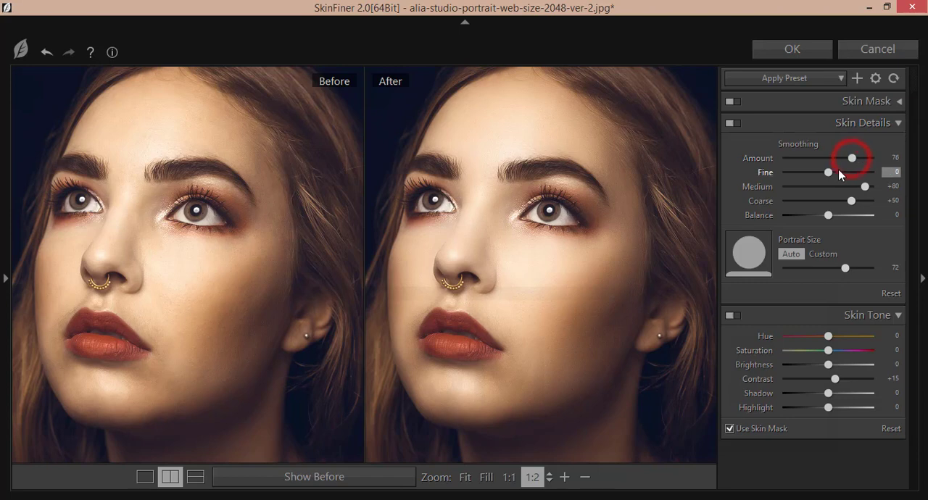
{"action": "left_click_drag", "start_coordinate": [828, 173], "coordinate": [836, 172]}
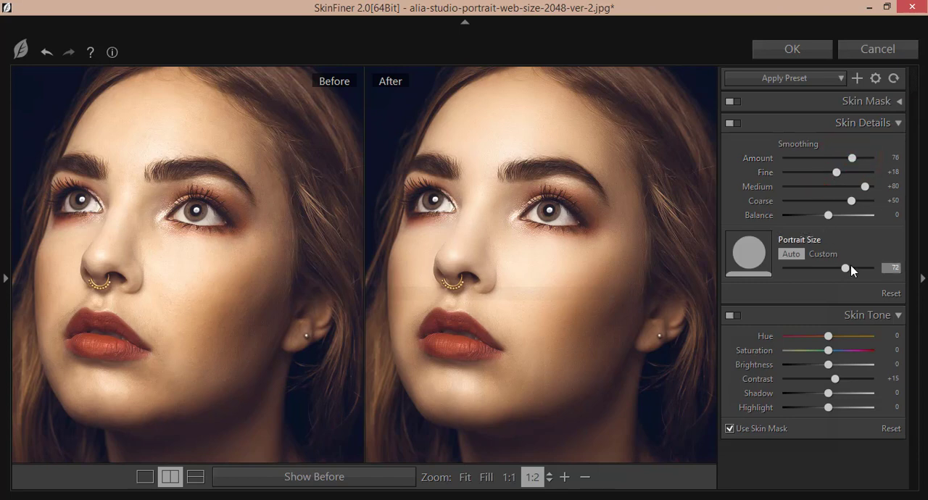
{"action": "left_click_drag", "start_coordinate": [828, 350], "coordinate": [816, 408]}
{"action": "left_click", "coordinate": [793, 49]}
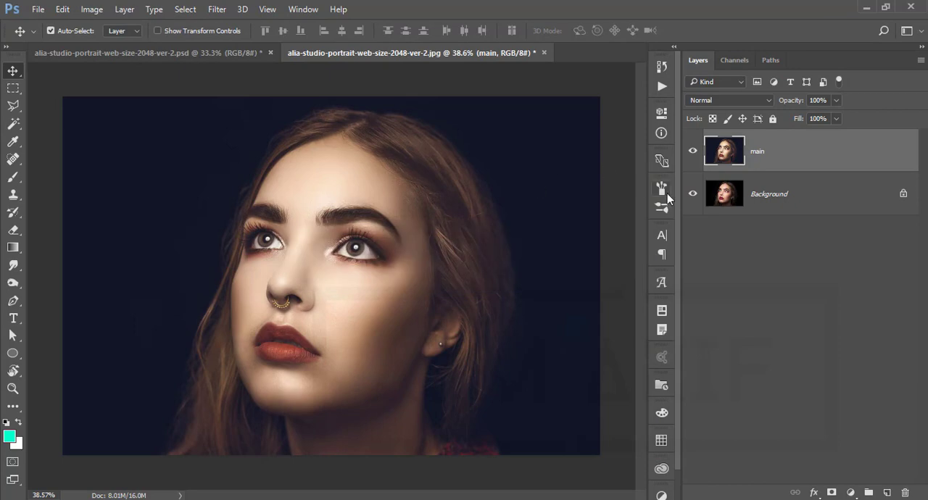
Compare the retouched portrait with the original Background layer by toggling layer visibility.
{"action": "left_click", "coordinate": [693, 194], "text": "alt"}
{"action": "left_click", "coordinate": [693, 194], "text": "alt"}
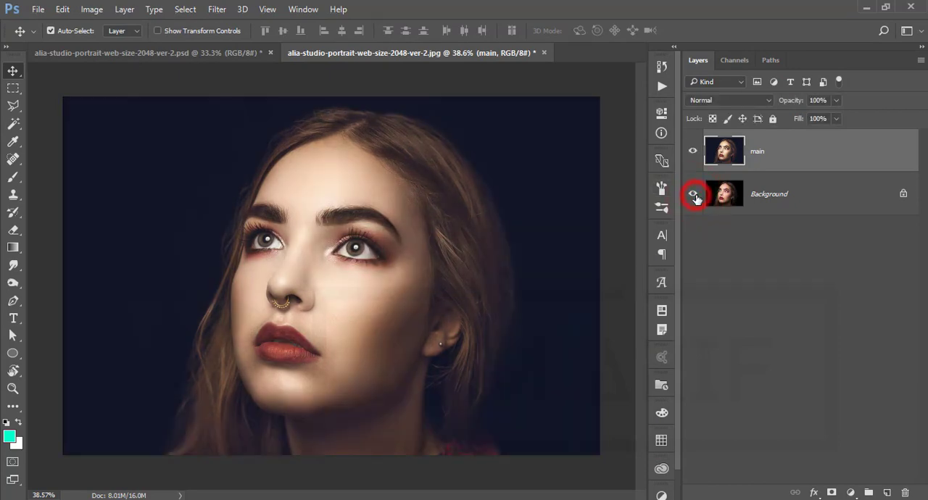
{"action": "scroll", "coordinate": [362, 274], "scroll_direction": "up", "scroll_amount": 3}
{"action": "scroll", "coordinate": [360, 274], "scroll_direction": "down", "scroll_amount": 3}
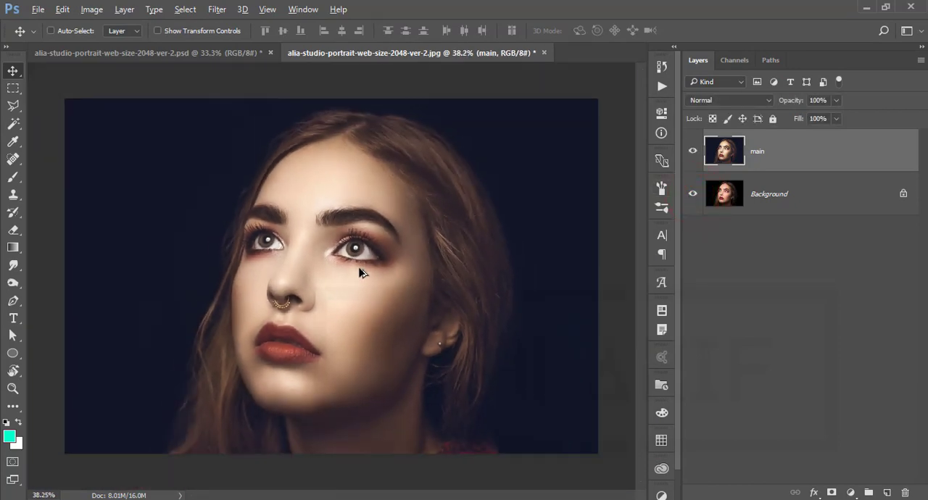